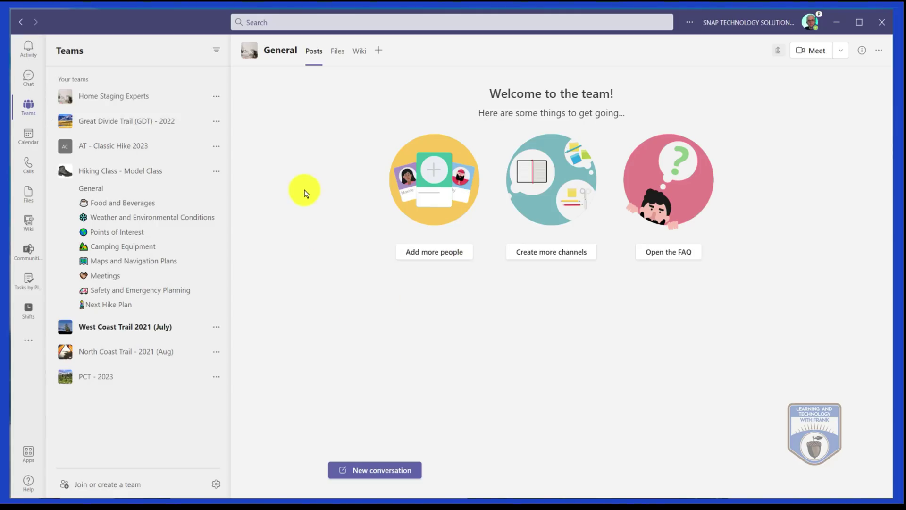
- Open the chat, insert a task list live component into a new message, and send it
click(29, 76)
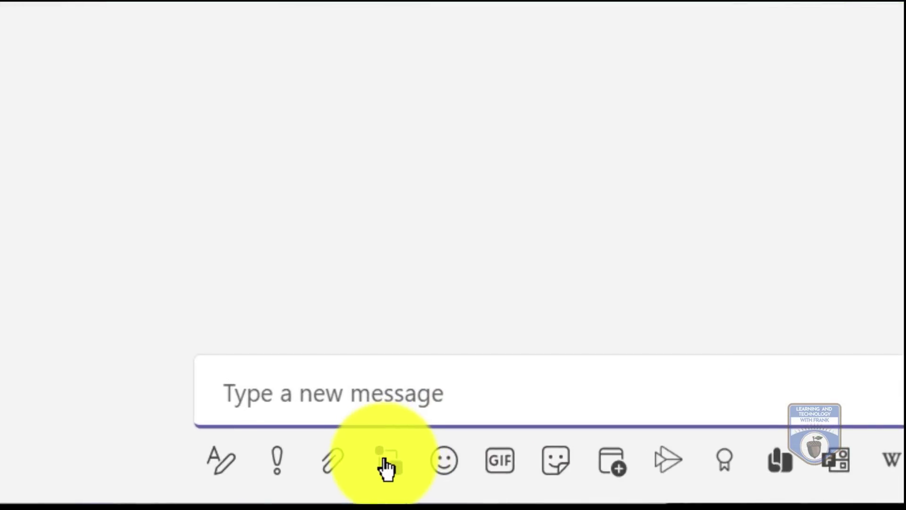
click(391, 470)
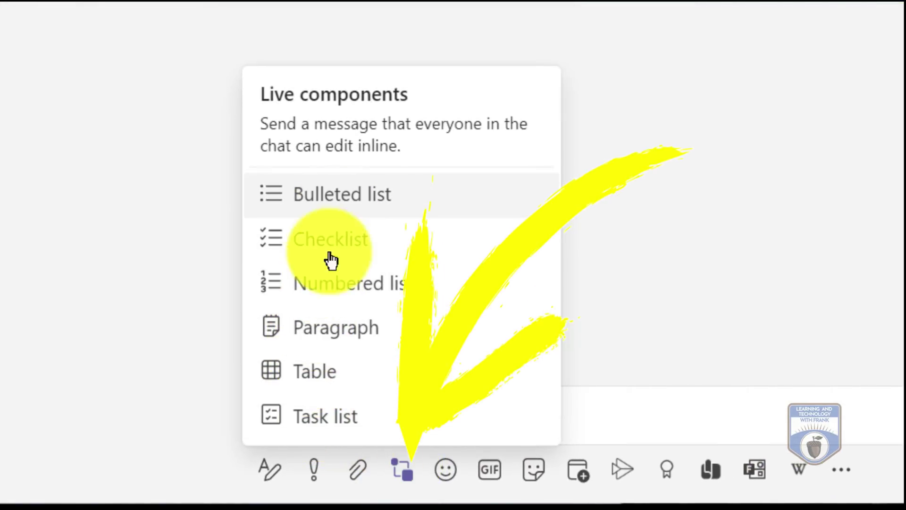
click(320, 415)
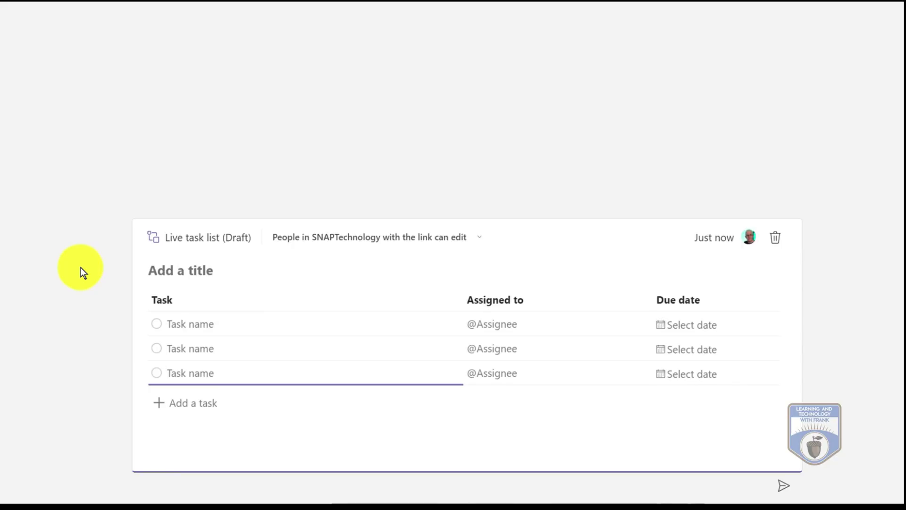
click(783, 486)
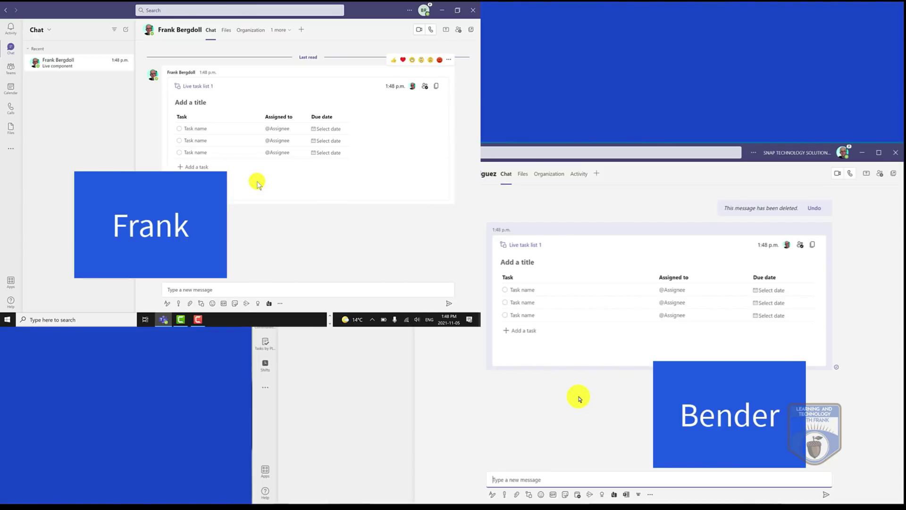
- Fill the live task list with Tents, Boots and Sleeping Bags, working from both participants' chats, and add a fourth task, Bear Spray
click(198, 128)
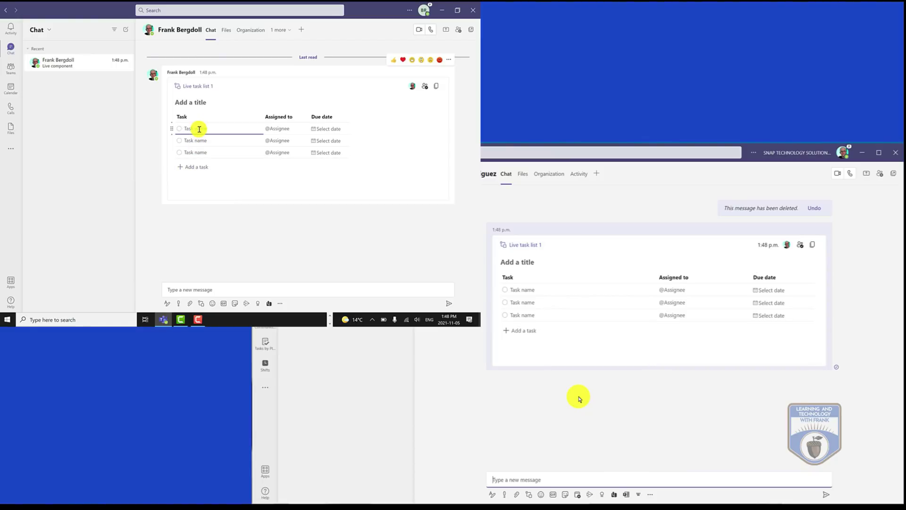
text(Tents)
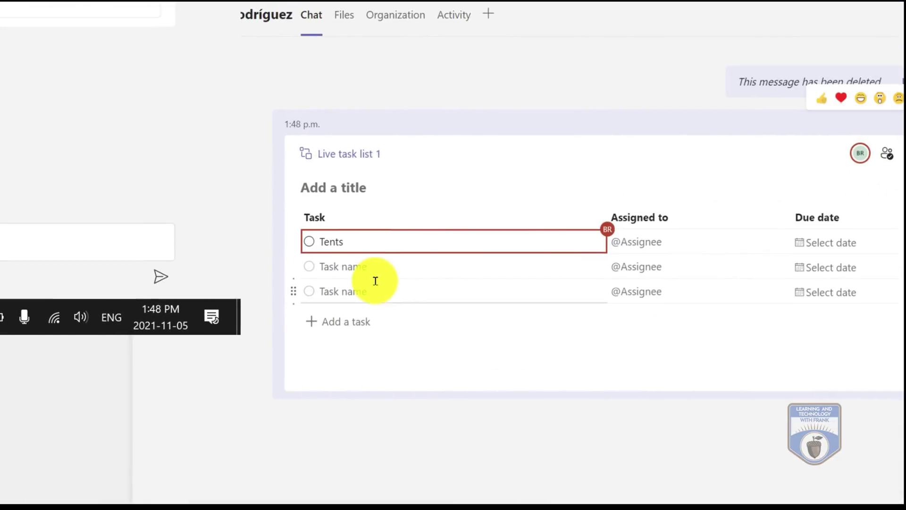
click(370, 268)
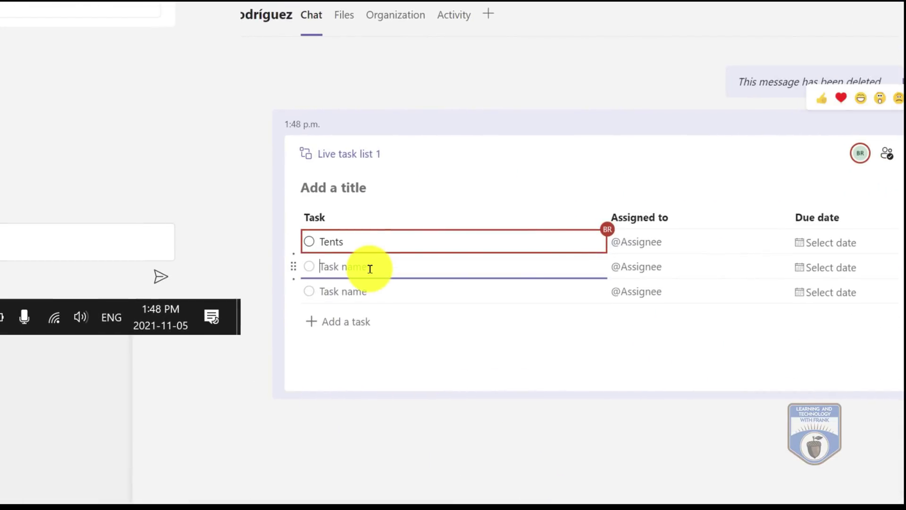
text(Boots)
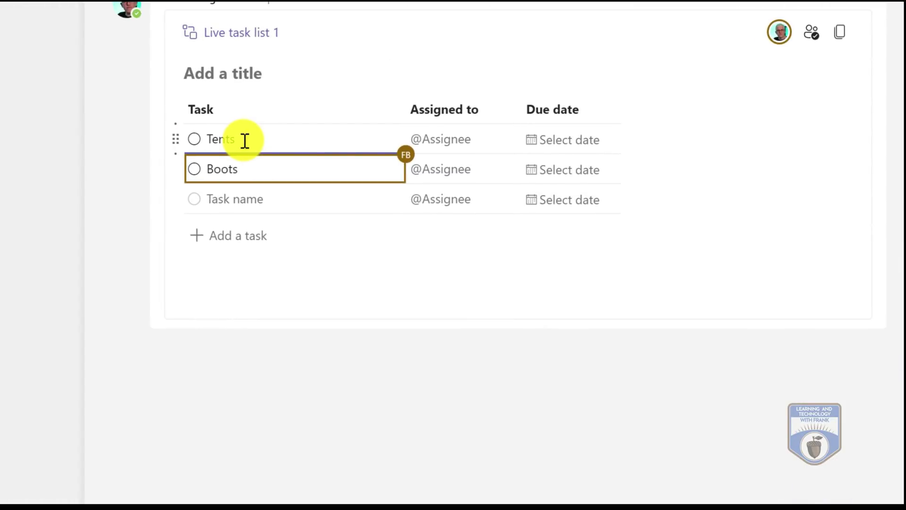
click(245, 202)
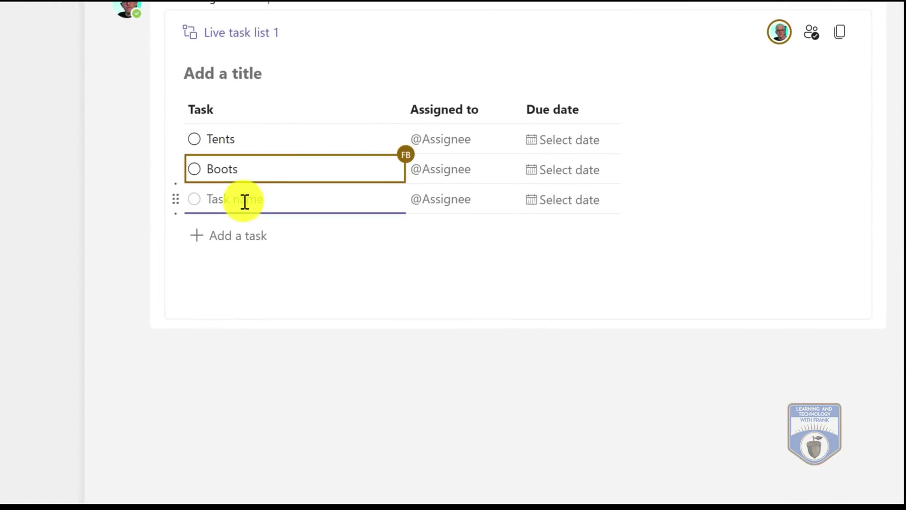
text(Sleeping Bags)
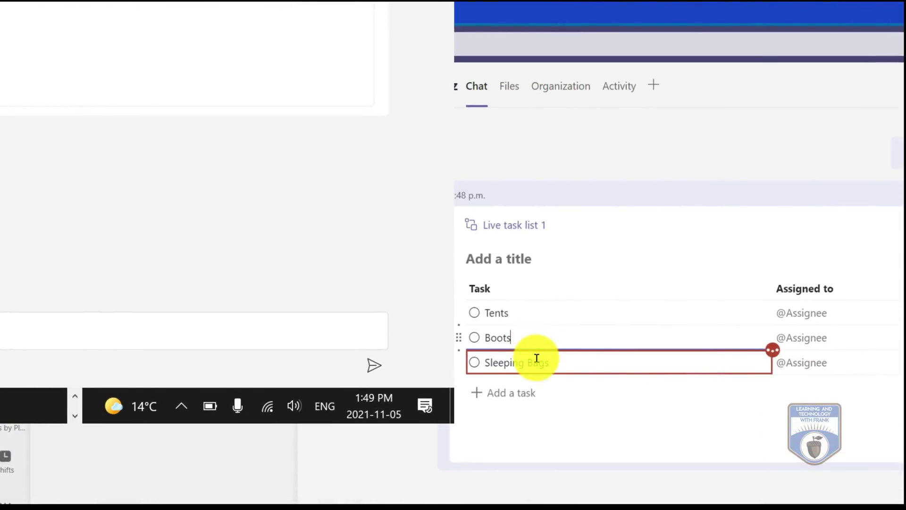
click(515, 393)
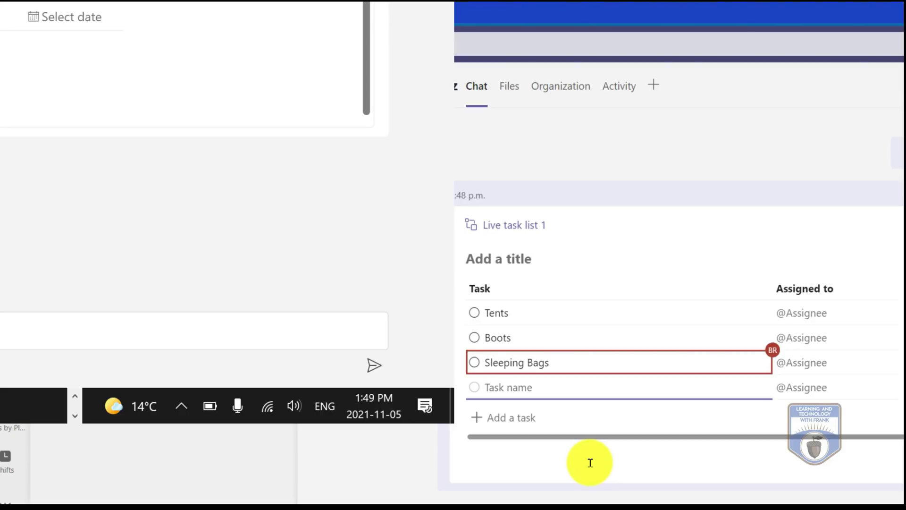
text(Bear Spray)
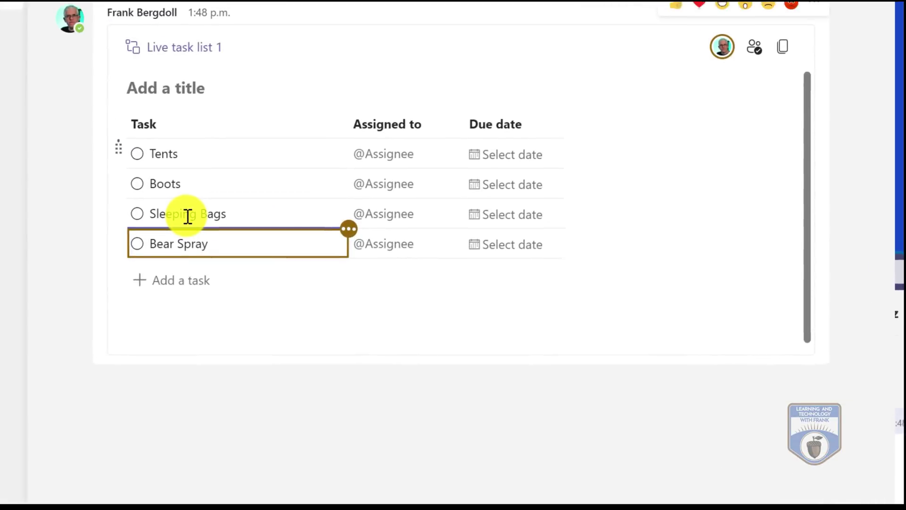
- Assign the Sleeping Bags task to the other chat participant
click(516, 362)
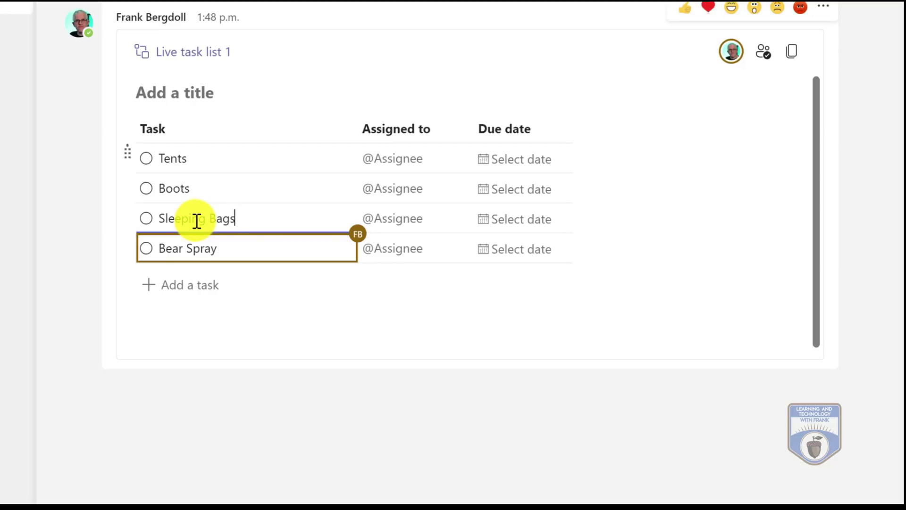
click(409, 215)
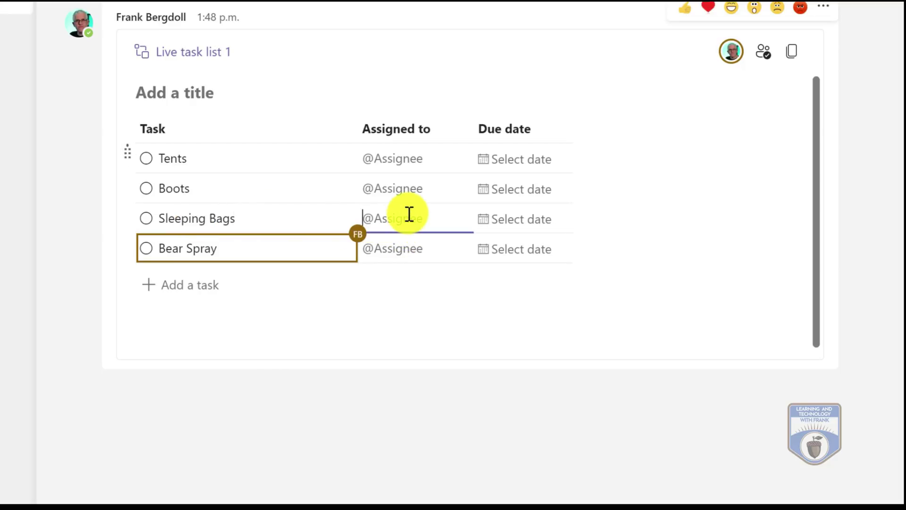
text(ben)
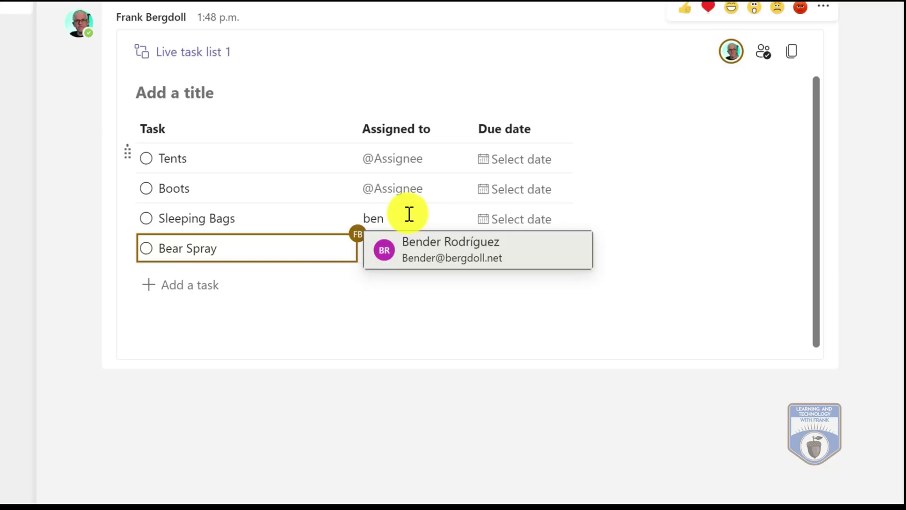
key(Return)
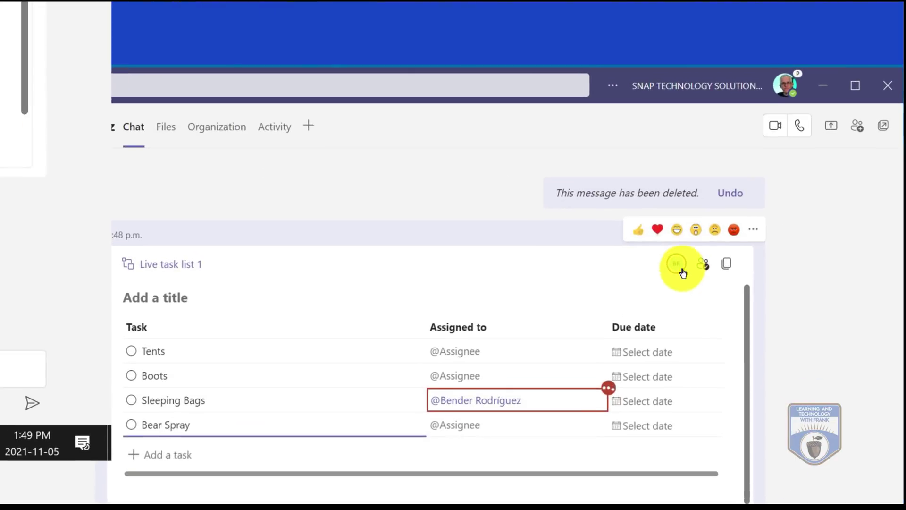
- Check who has the live task list open, then look through its header controls and the message's additional options
mouse_move(682, 273)
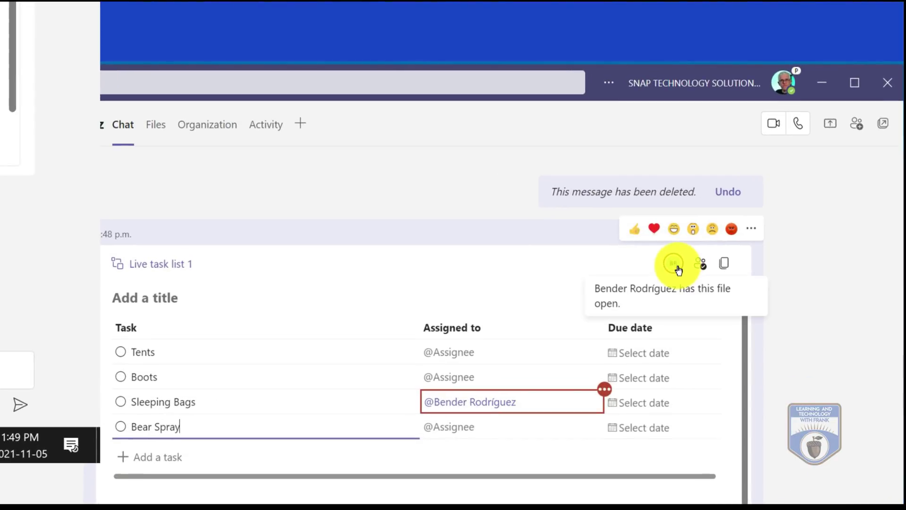
click(722, 268)
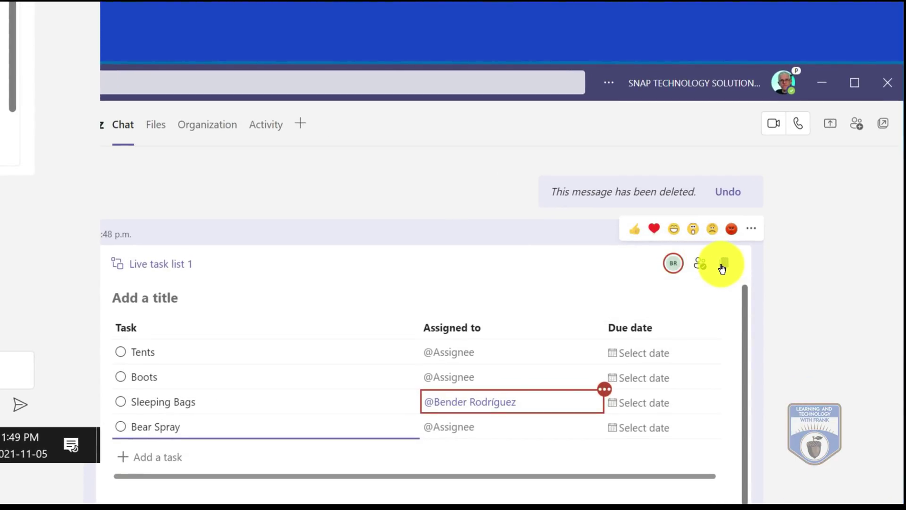
click(755, 231)
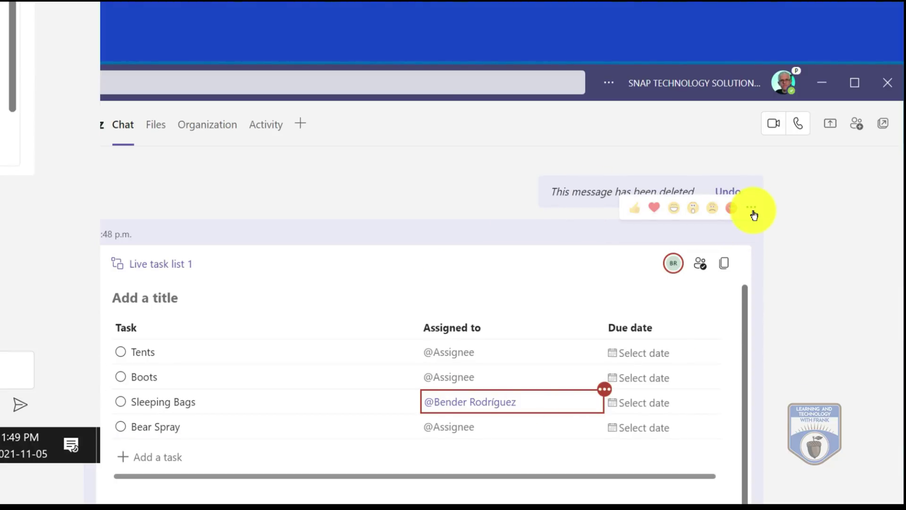
click(753, 215)
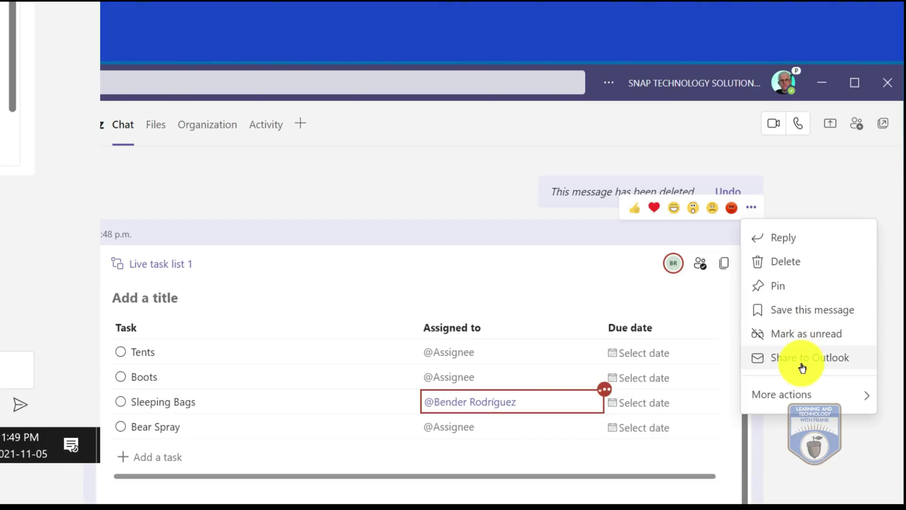
mouse_move(791, 394)
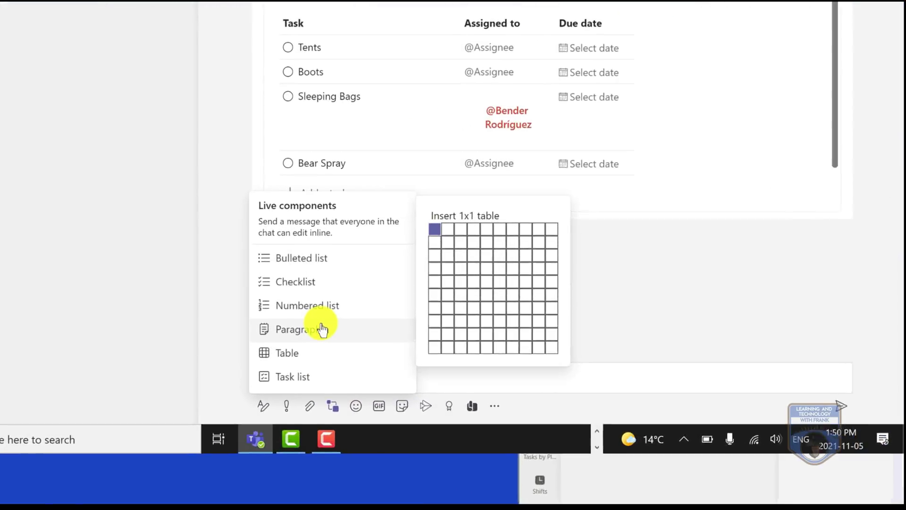
- Create and send a live checklist titled "Things to Consider" with the item "We need some radios"
click(299, 281)
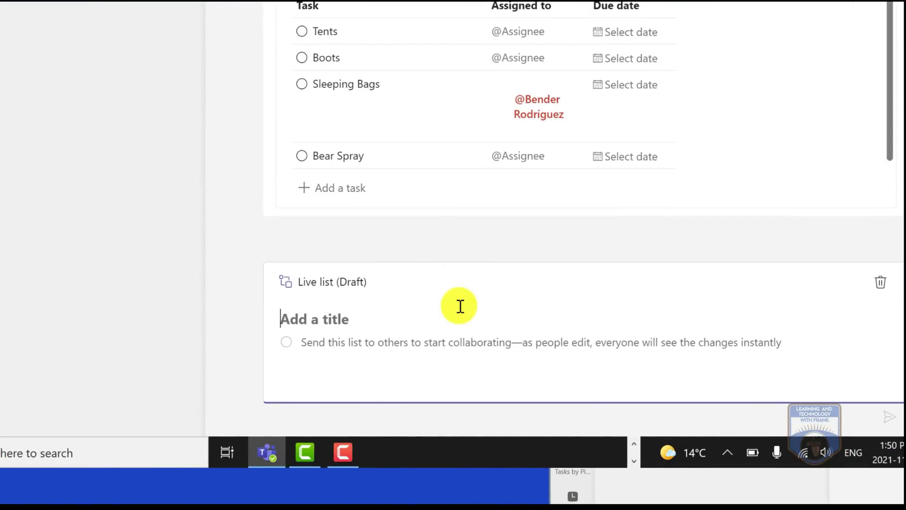
text(Thing tp)
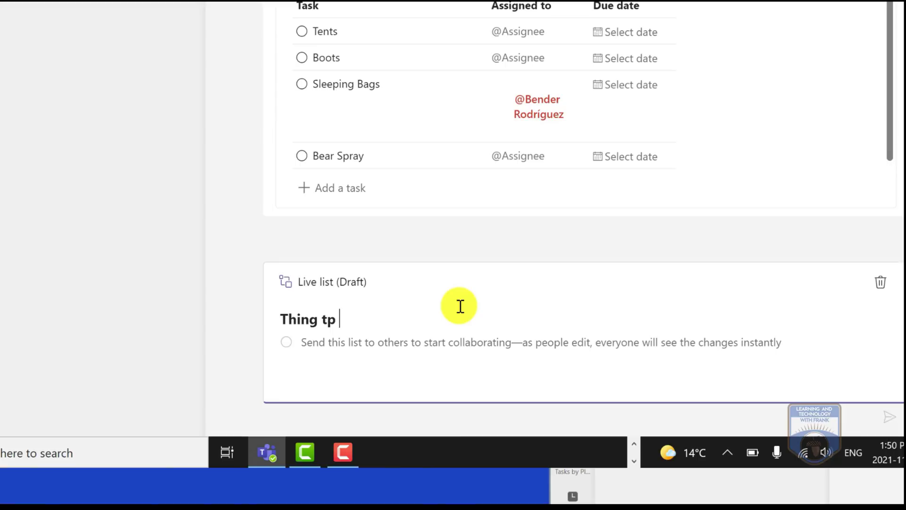
key(BackSpace)
key(BackSpace)
key(BackSpace)
text(s tp)
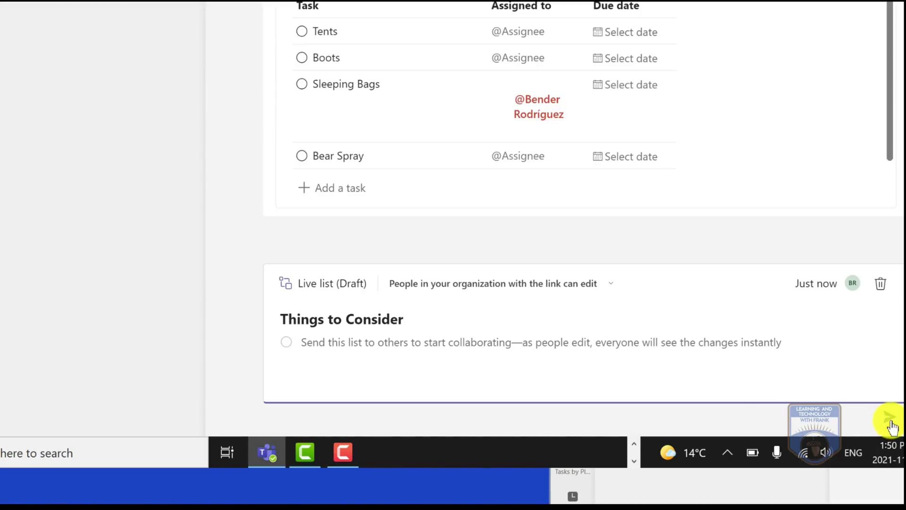
click(511, 342)
text(We need some radios)
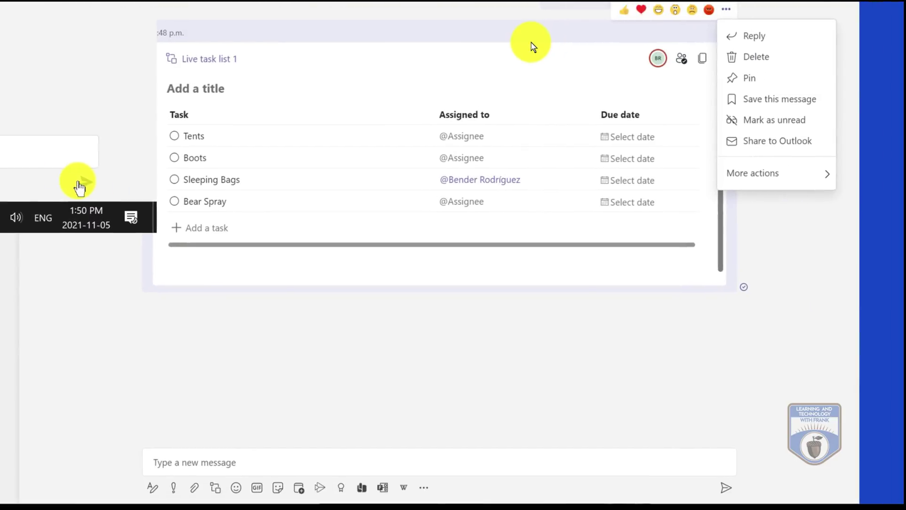
- Add "We need some batteries" as the second item of the received Things to Consider checklist
click(432, 288)
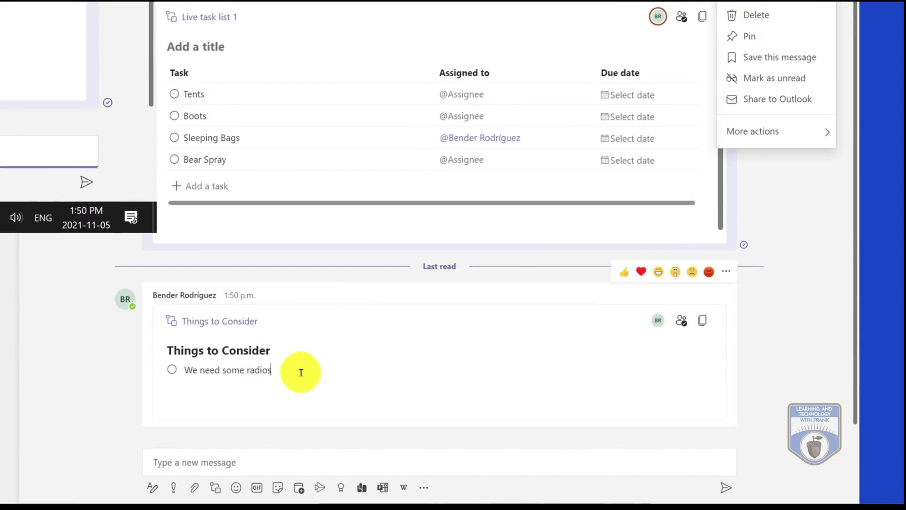
click(302, 372)
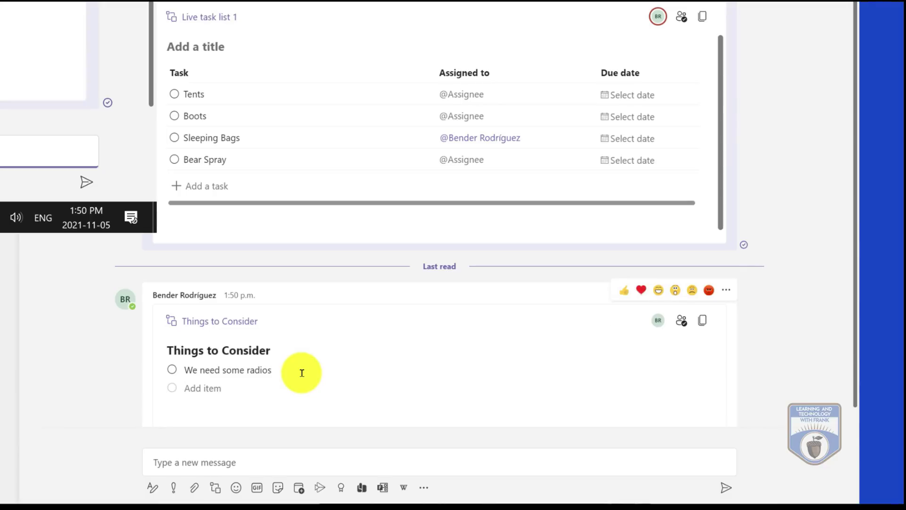
text(We need som)
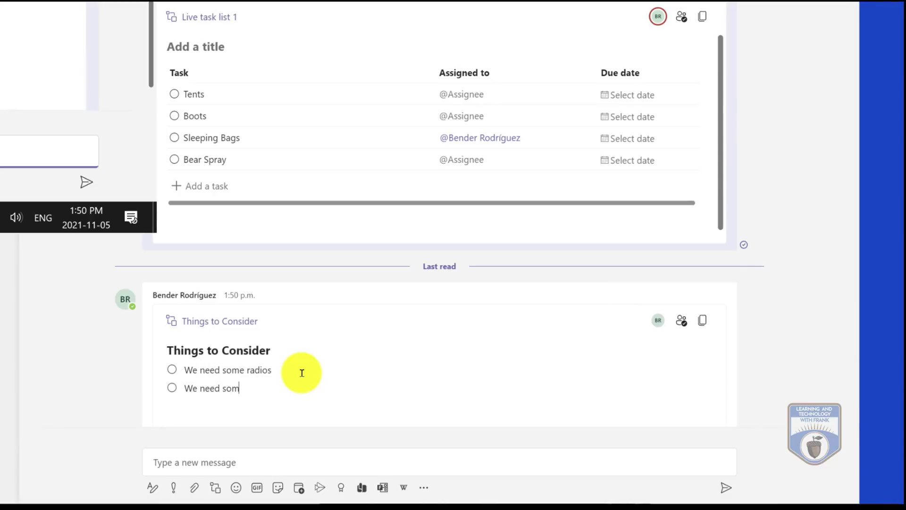
text(e batteries)
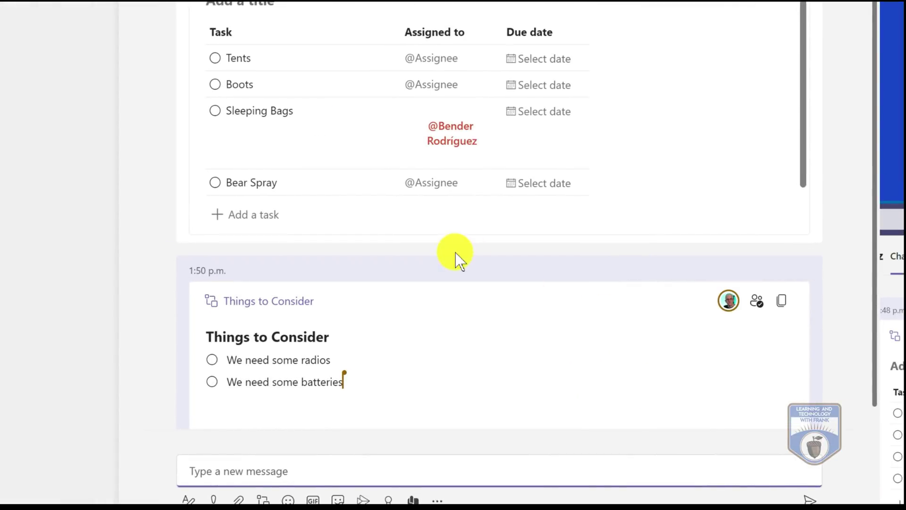
- Add another task starting with "More" below Bear Spray in the live task list
click(310, 182)
click(242, 223)
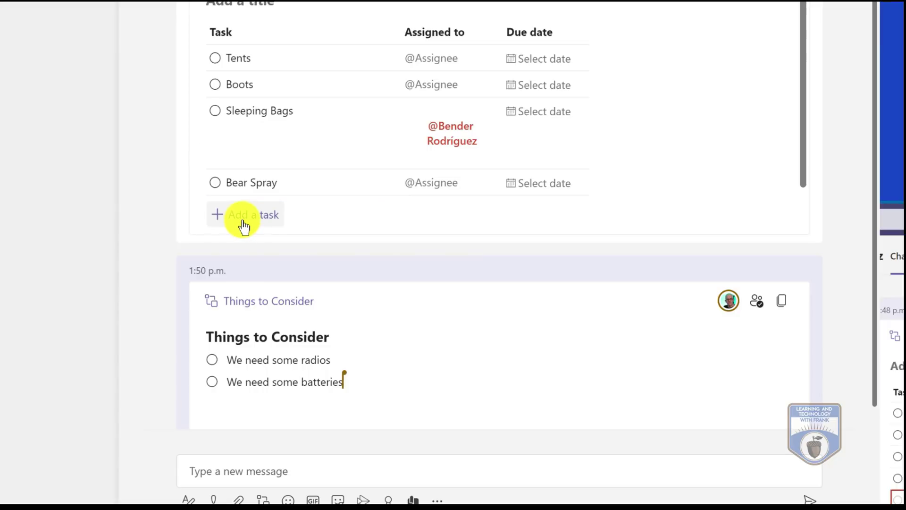
text(More)
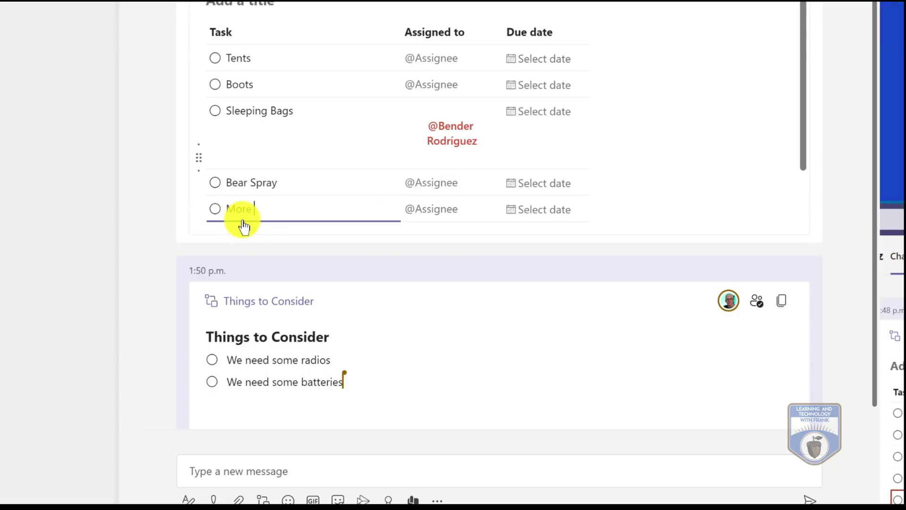